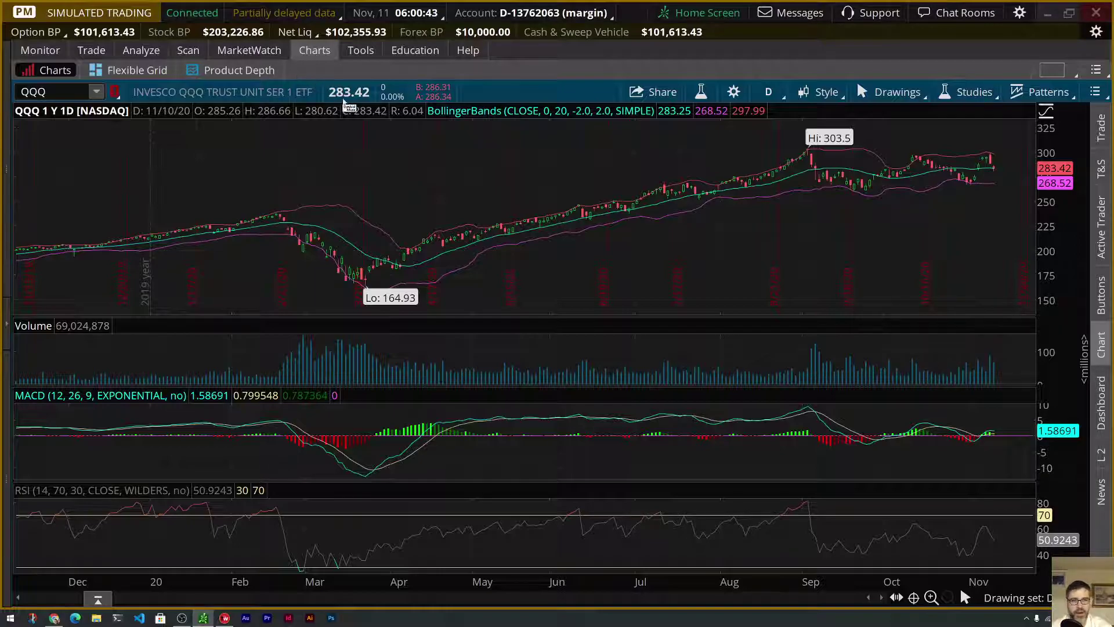
Open QQQ simulated trades, expand the 18 DEC 20 expiration and scroll to the 250s strikes
mouse_move(144, 53)
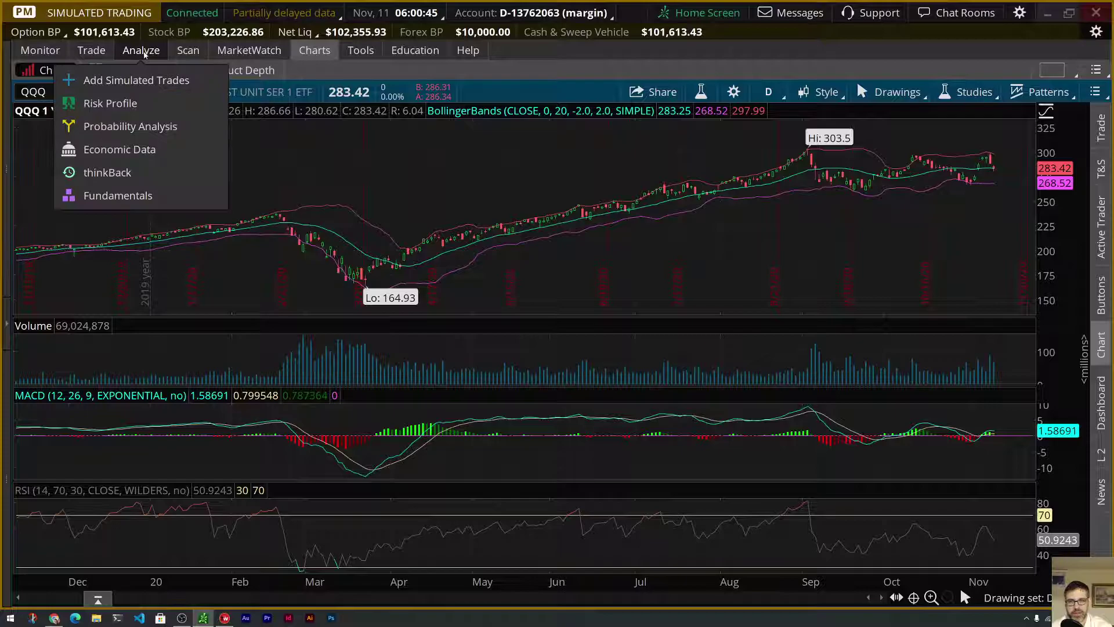
click(142, 52)
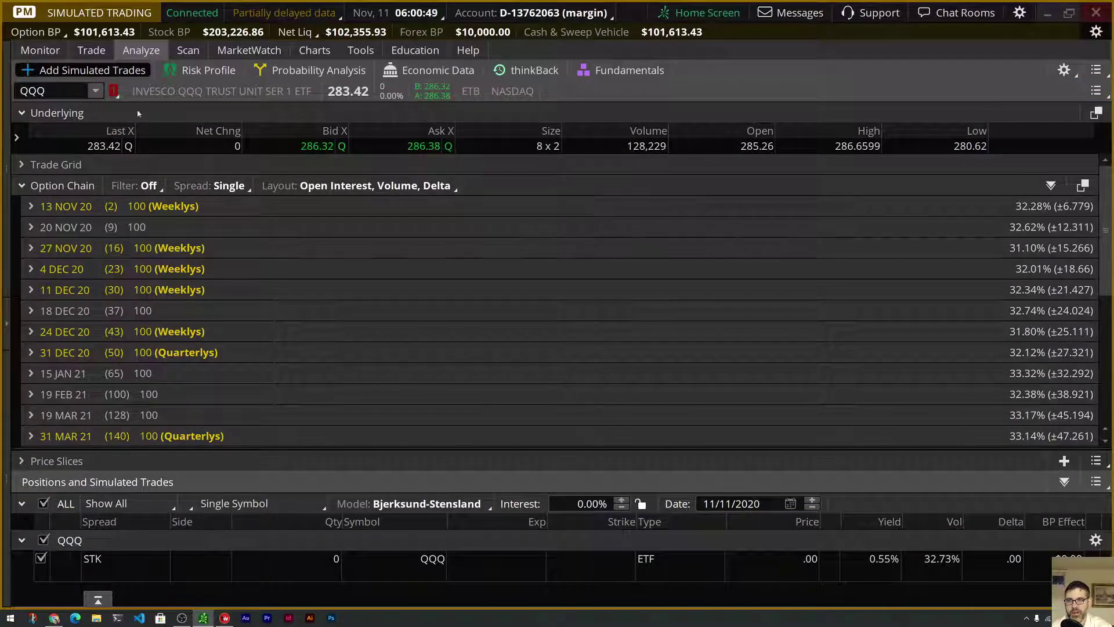
click(31, 310)
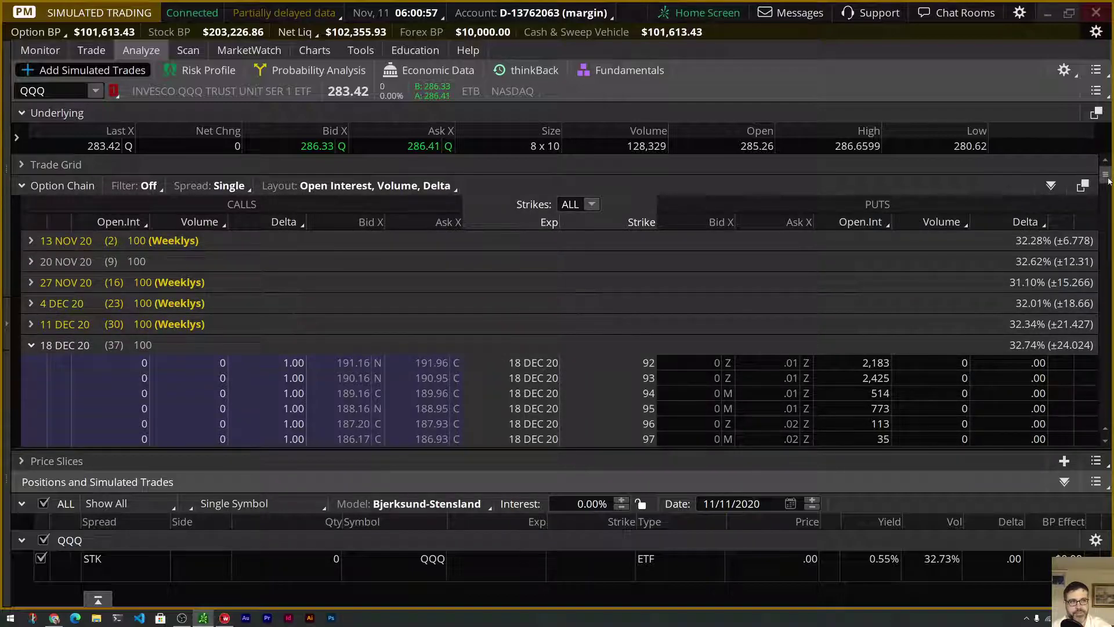
drag(1107, 181, 1106, 298)
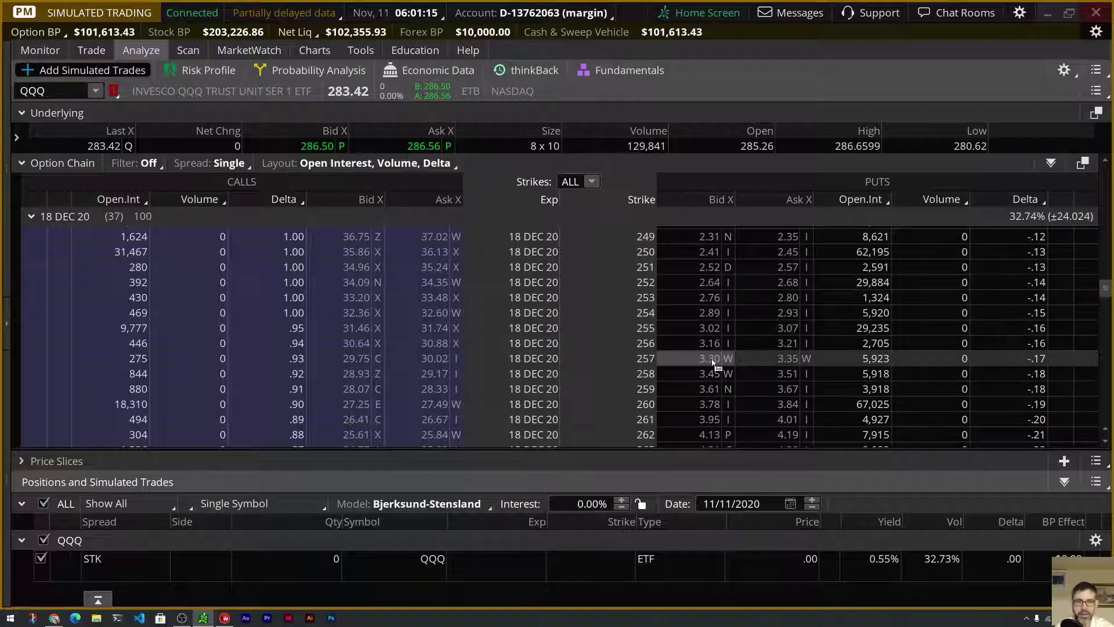
Sell the 257 put and buy the 255 put as a .28-credit simulated put vertical
click(712, 359)
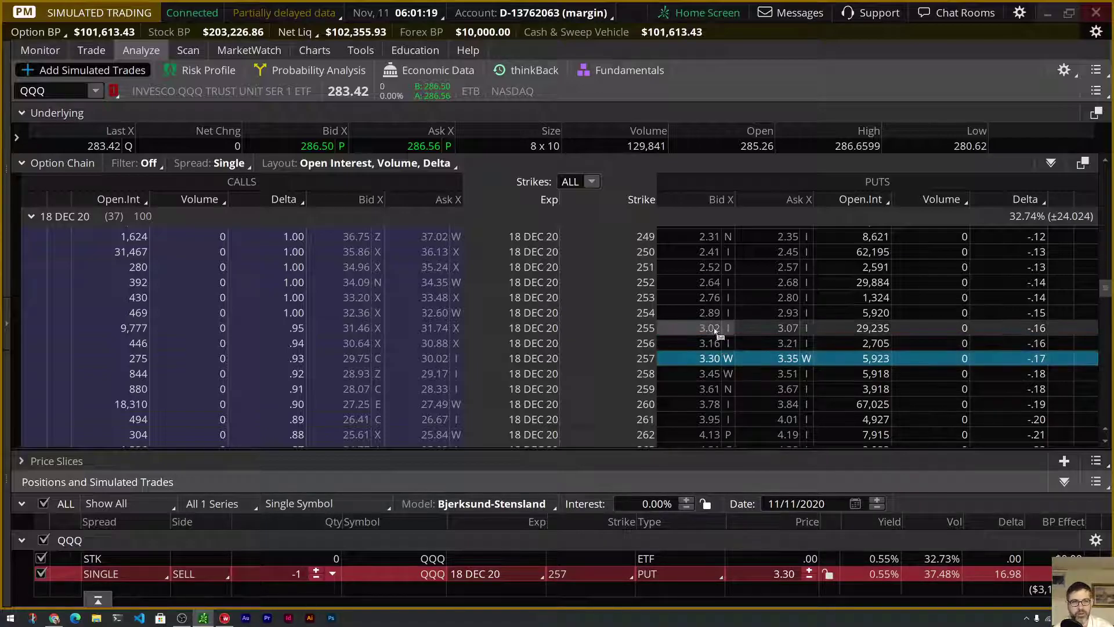
key(ctrl)
ctrl+click(788, 329)
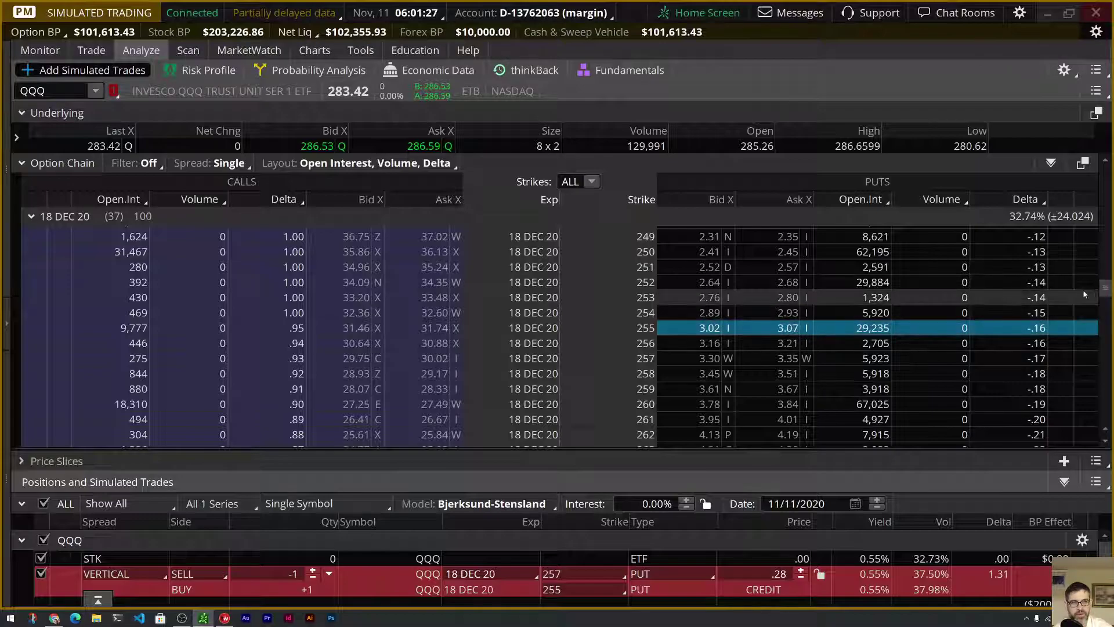
drag(1105, 290, 1106, 338)
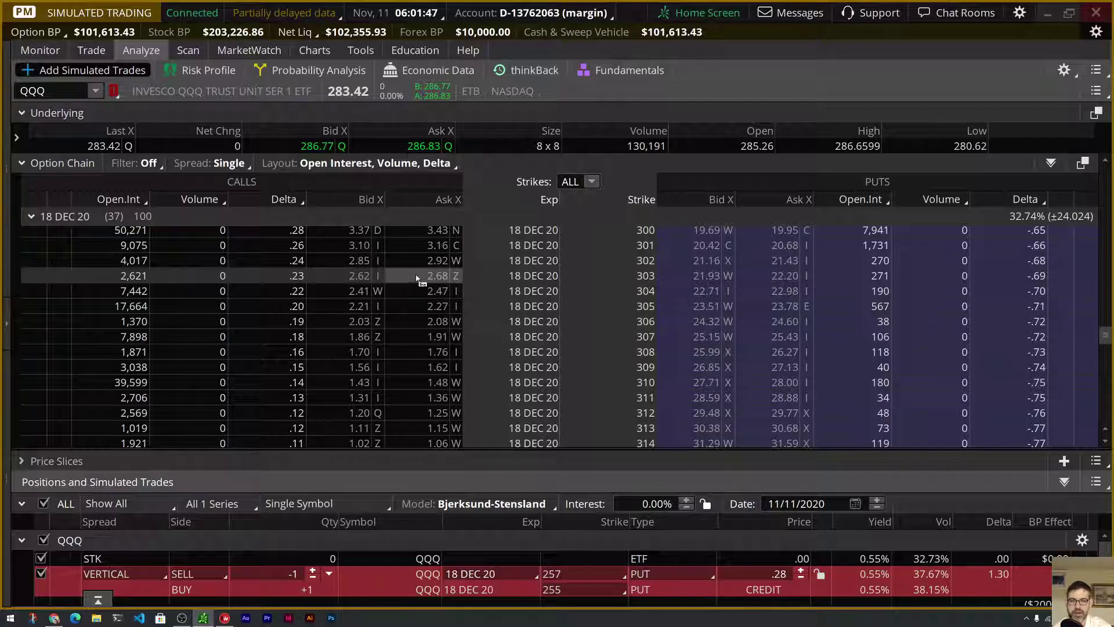
Add a short 303 call and a long 305 call, forming a .69-credit iron condor
key(alt)
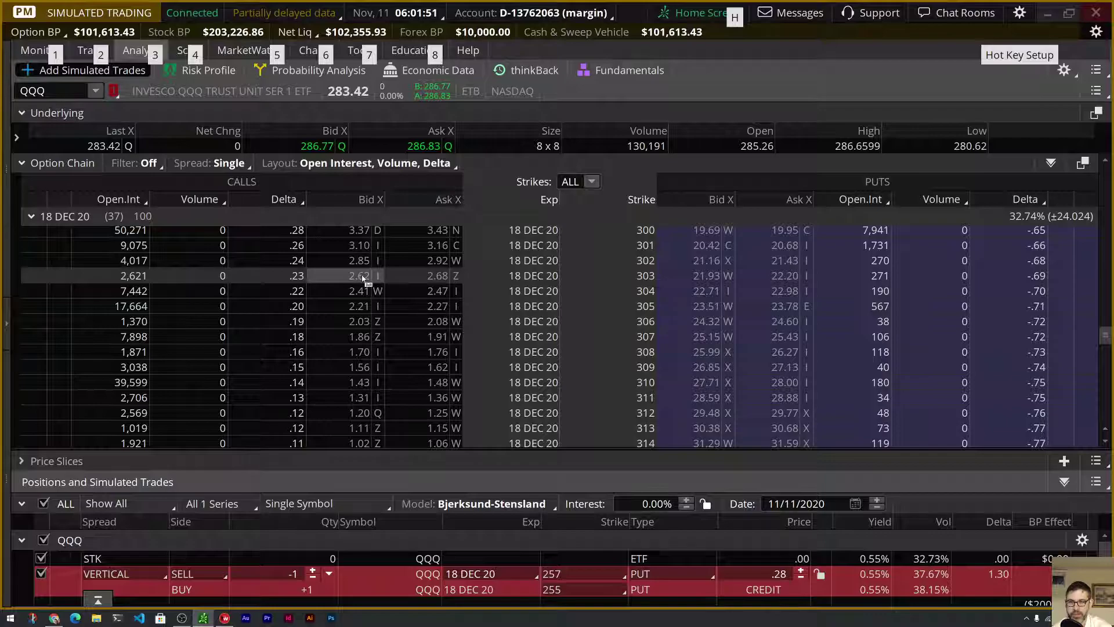
click(363, 279)
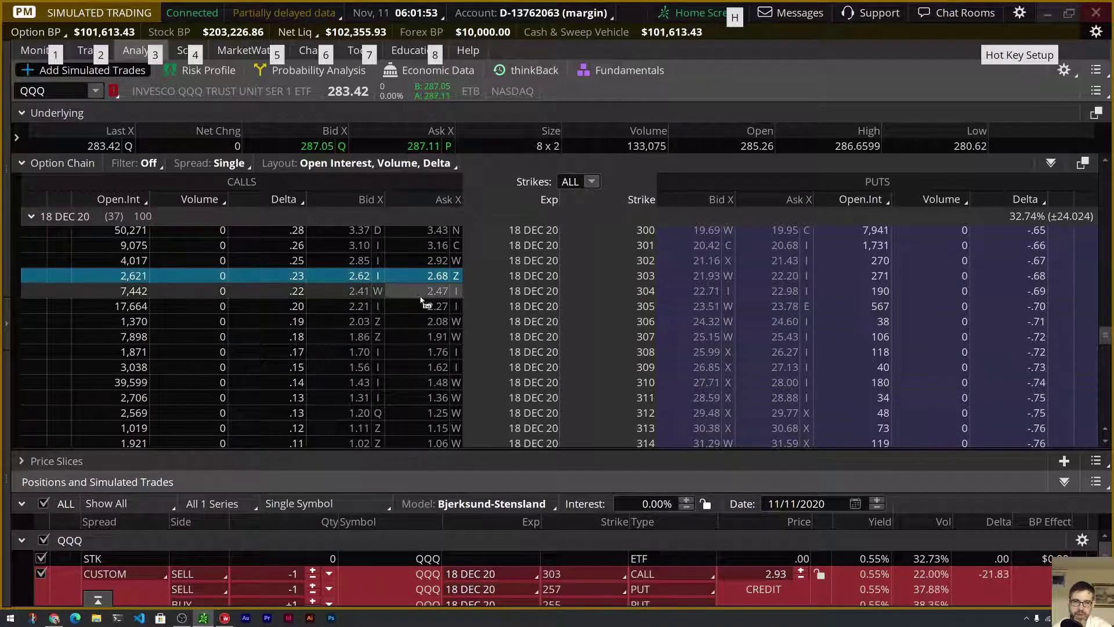
click(434, 310)
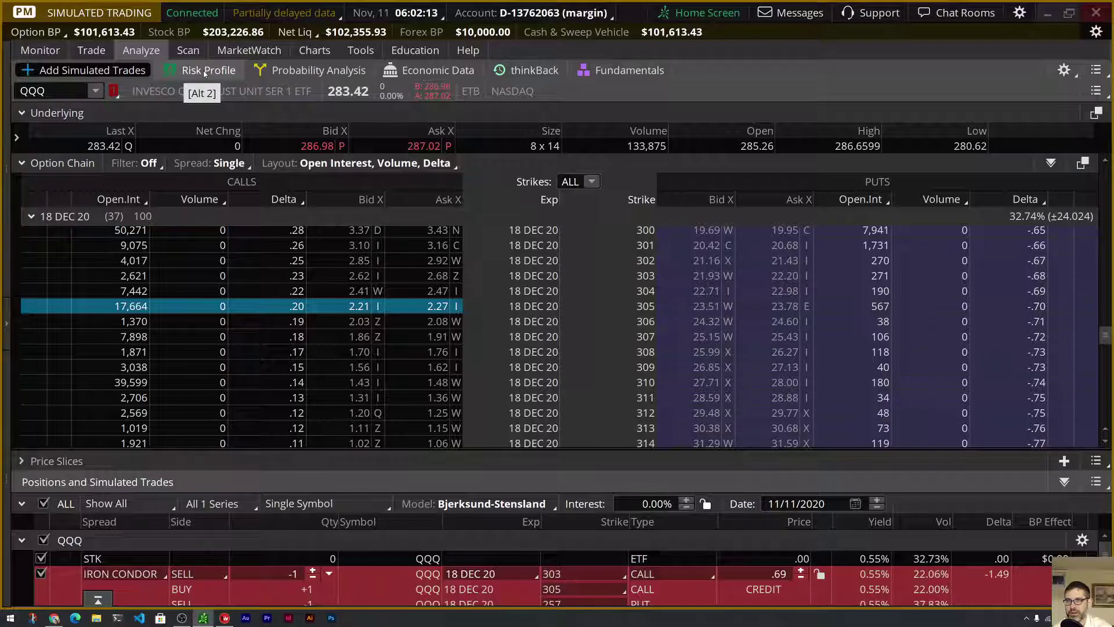
Show the trade's risk profile with the analysis date set to 12/19/2020
click(203, 71)
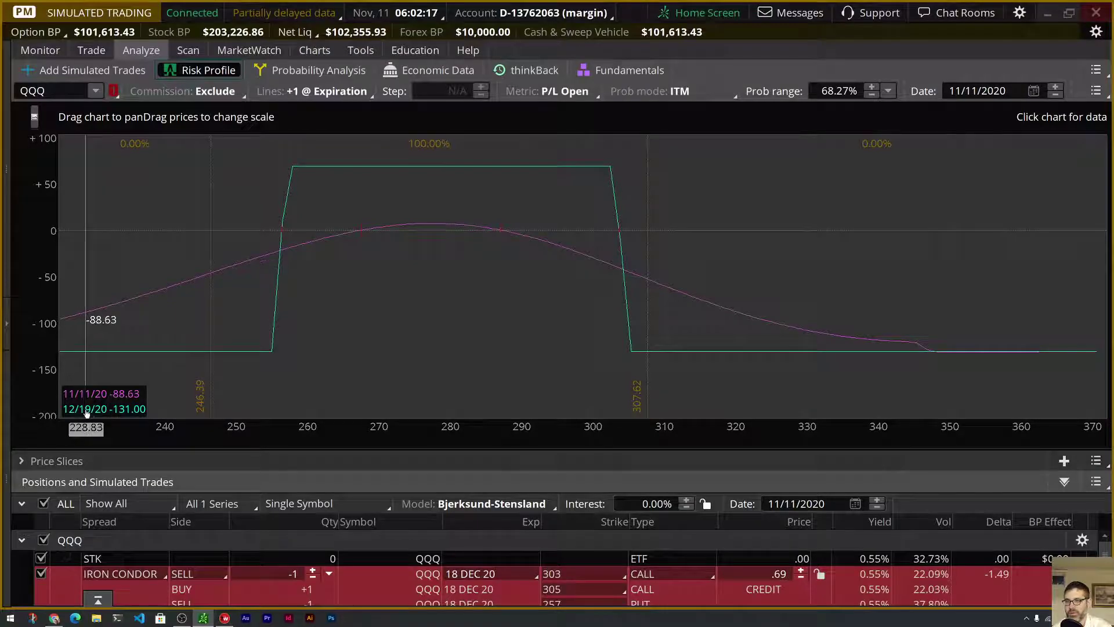
click(1034, 91)
click(1067, 121)
click(1062, 201)
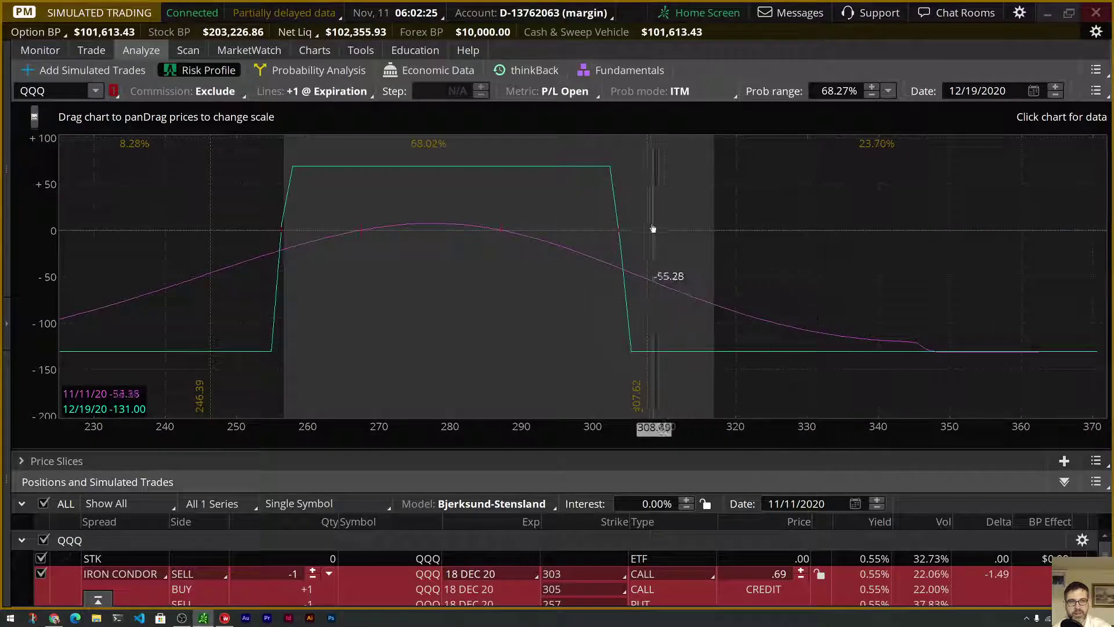
Place price slices at the 12/19/20 break-evens, 256.31 and 303.58
click(1095, 460)
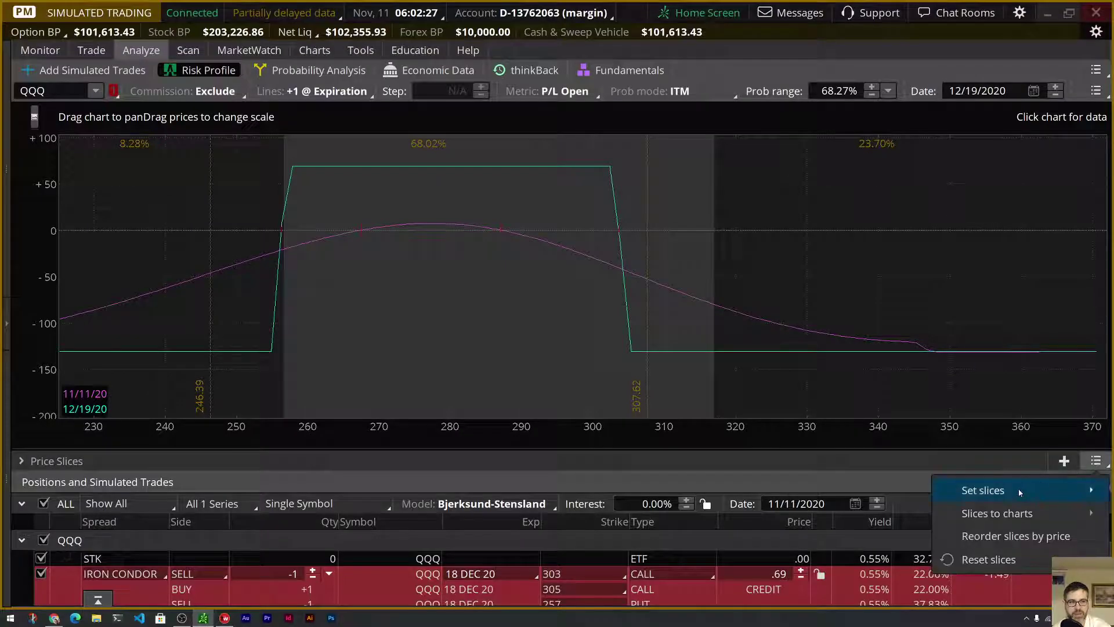
mouse_move(1019, 492)
mouse_move(957, 465)
click(963, 492)
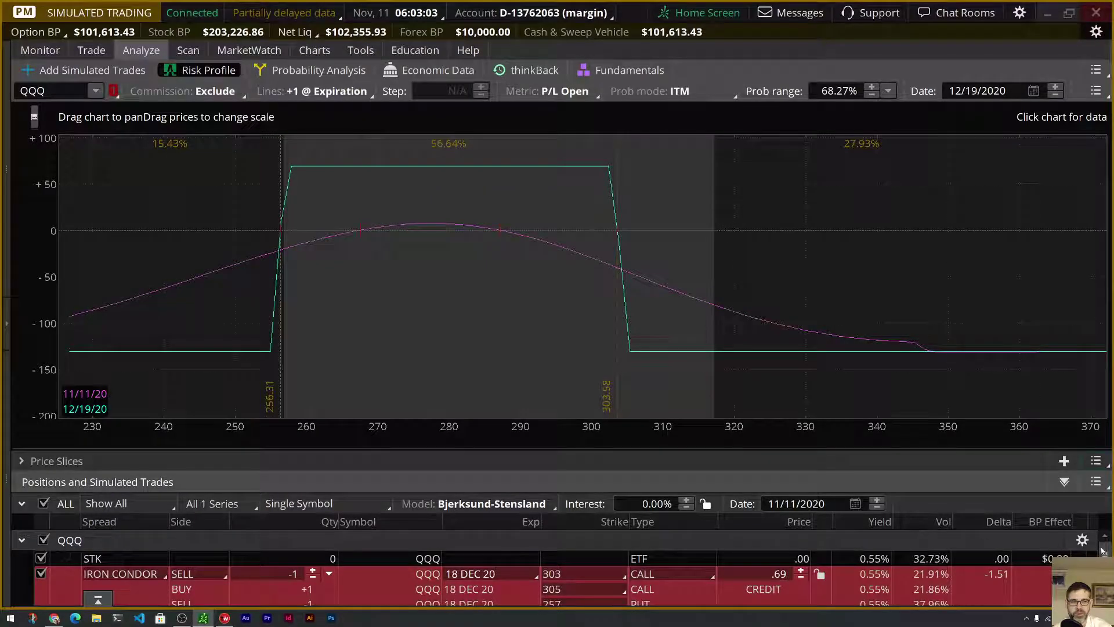
Move the call wings to a short 305 and long 307 for a .63 credit
scroll(1103, 551, down, 2)
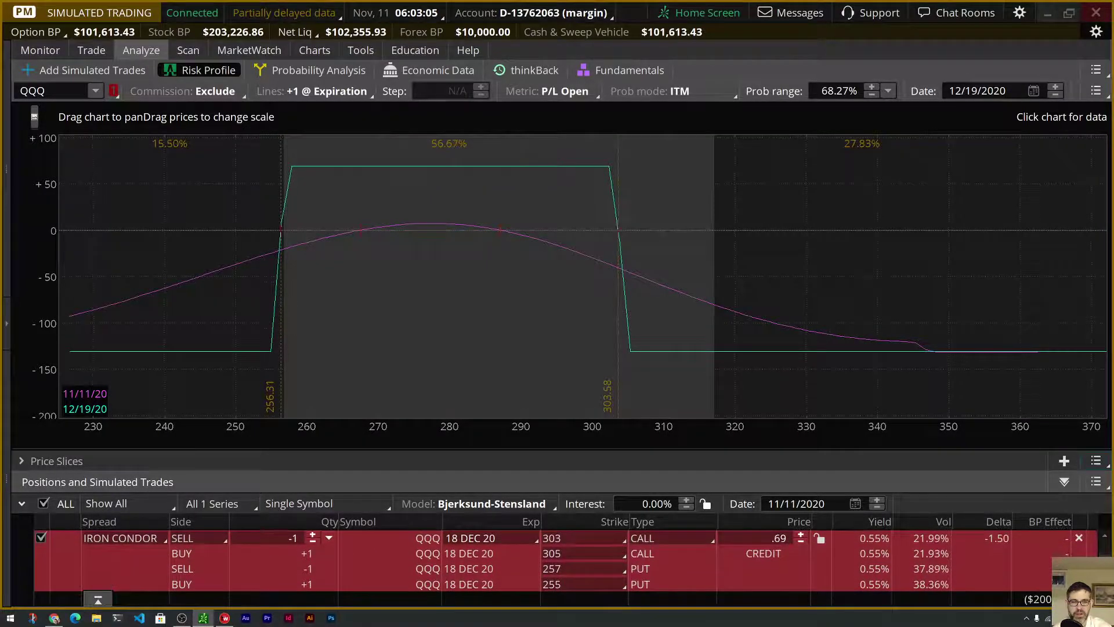
scroll(613, 549, up, 1)
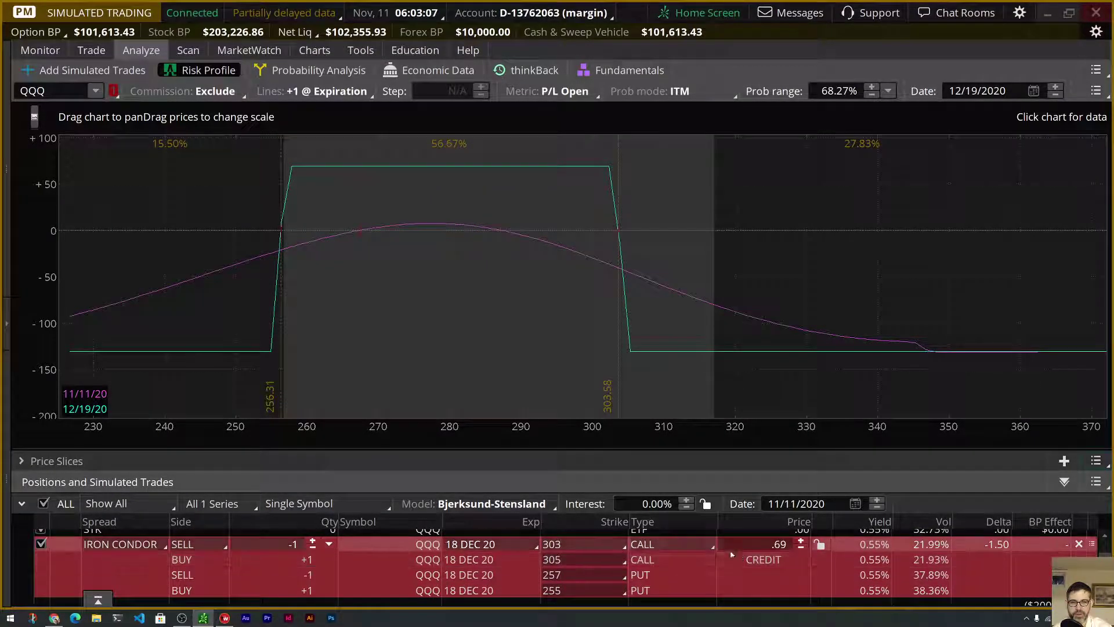
click(588, 542)
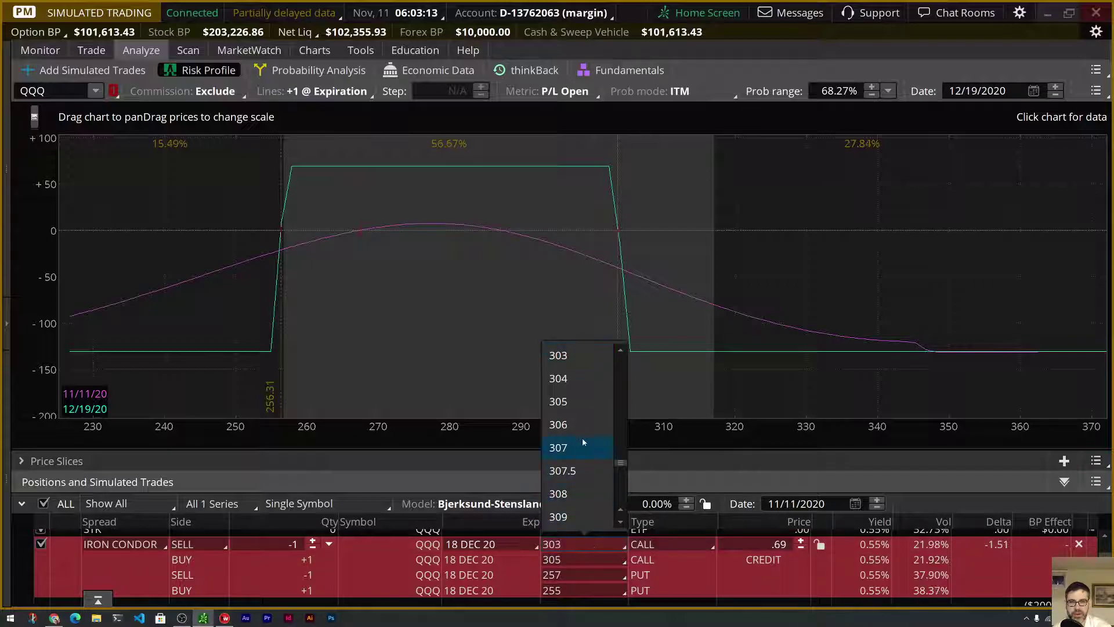
click(572, 401)
click(566, 544)
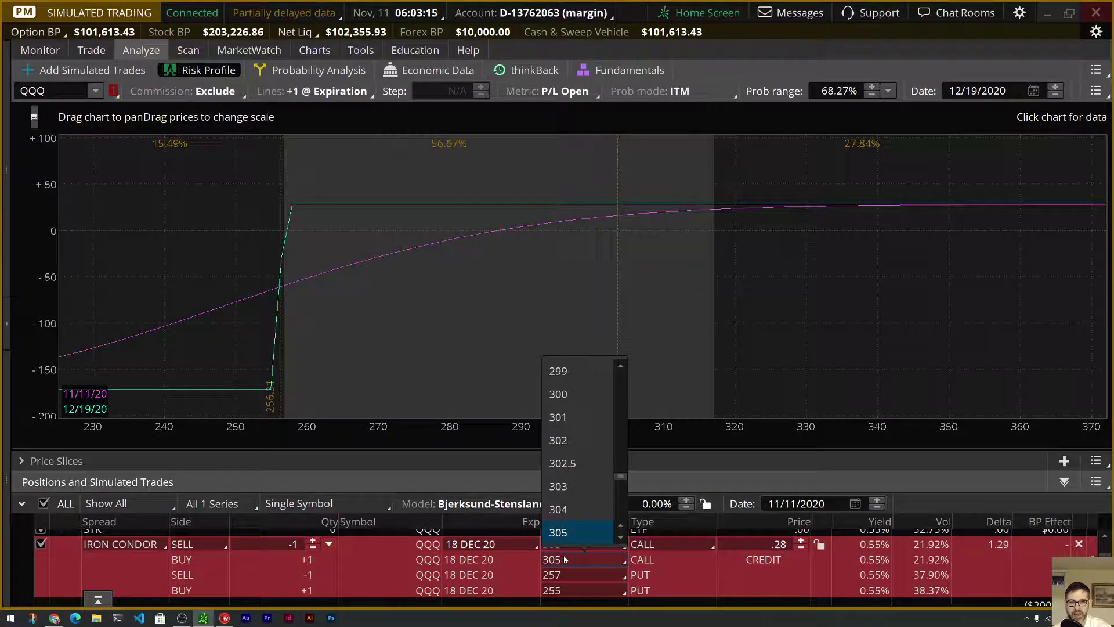
scroll(569, 464, down, 1)
click(572, 510)
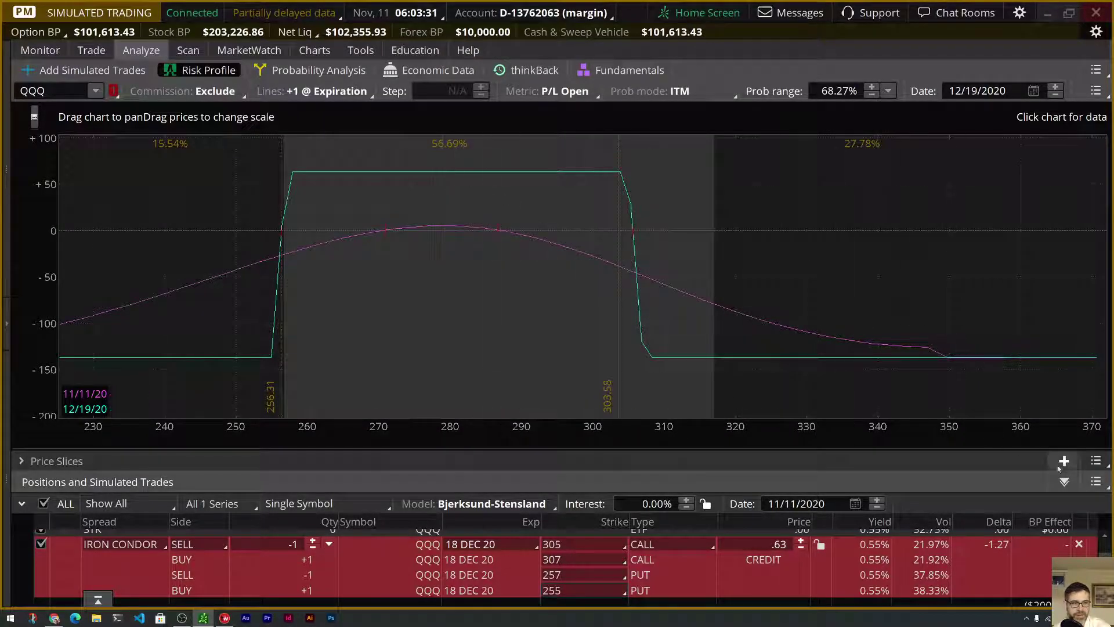
Reset the price slices to the break-evens, 256.34 and 305.63
click(1095, 460)
mouse_move(986, 489)
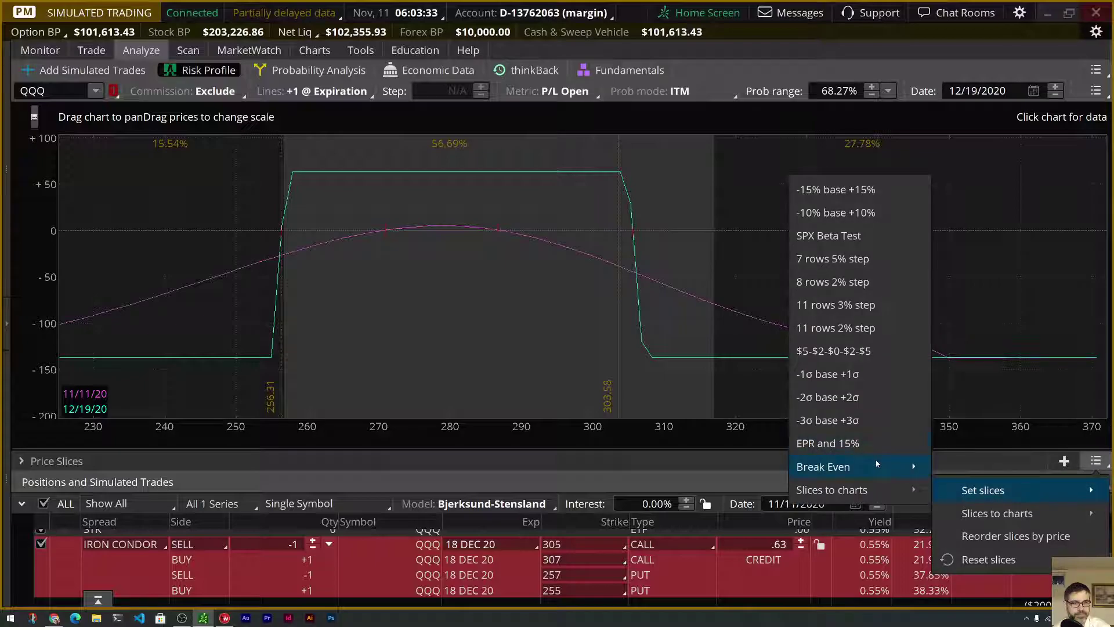
mouse_move(876, 464)
click(972, 490)
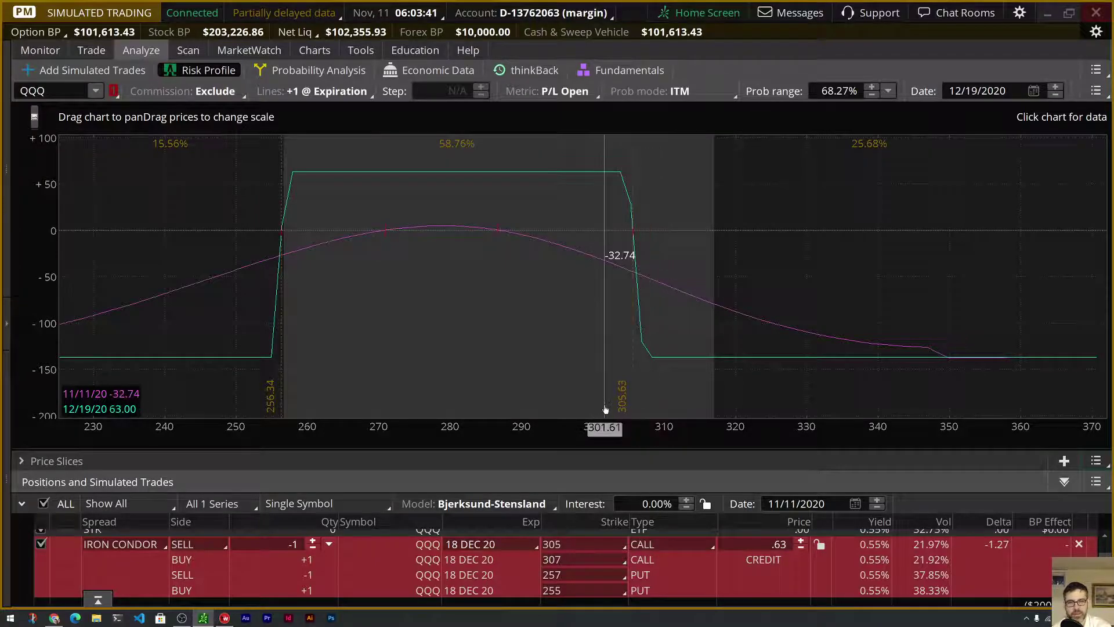
In tastyworks, drag the call legs on the risk curve to the 305/307 strikes
click(224, 618)
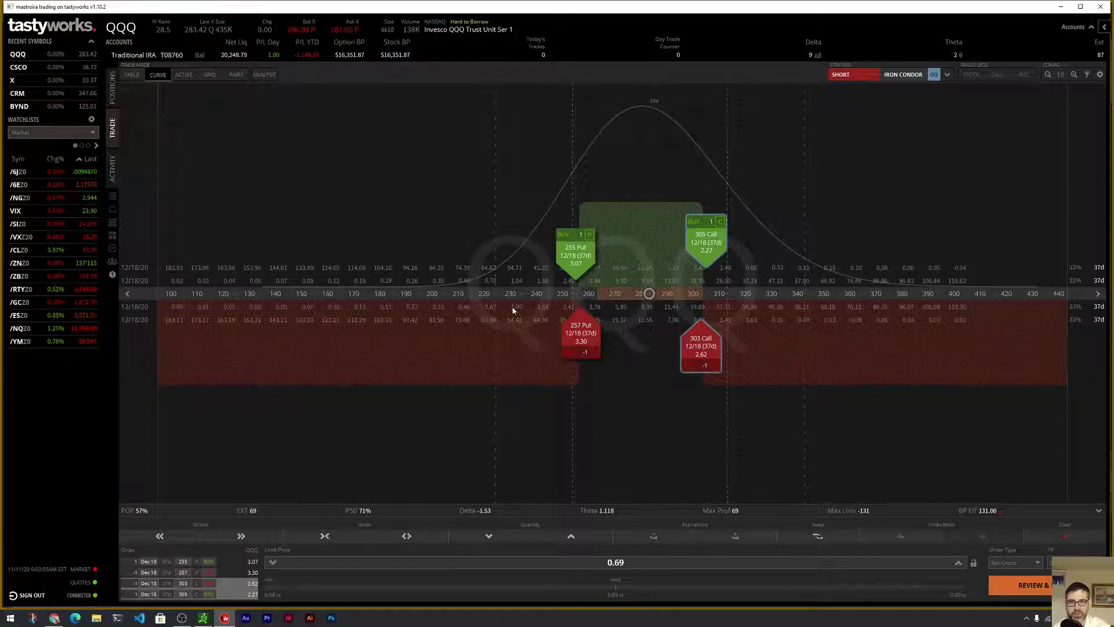
drag(713, 247, 718, 246)
drag(695, 340, 706, 348)
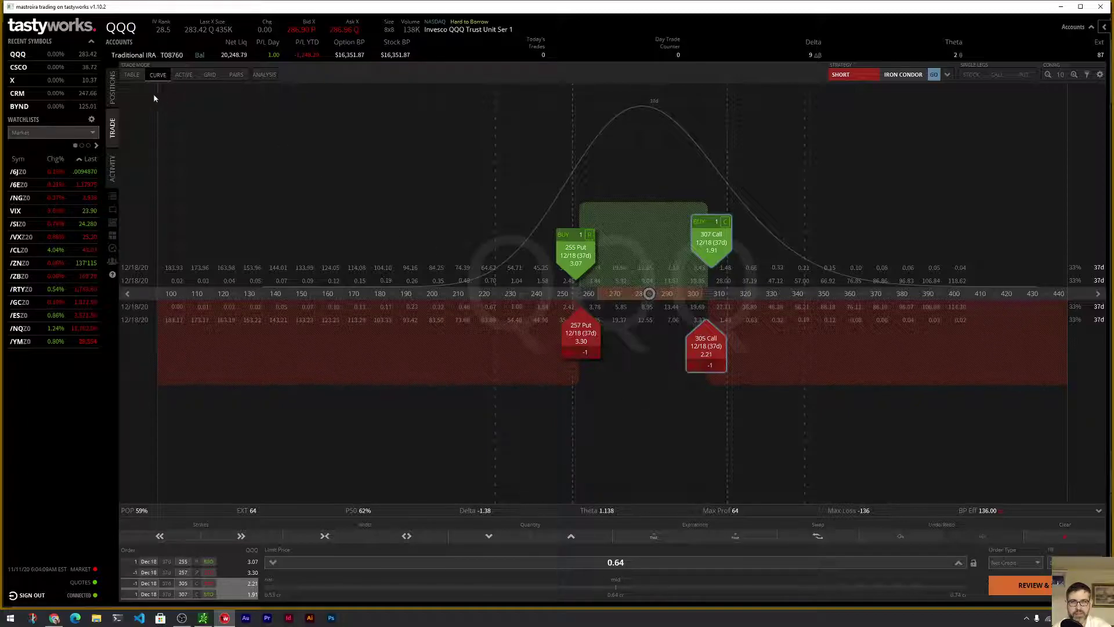
In the tastyworks table, set the call legs to 304/306 for a 0.67 credit, then return to thinkorswim
click(132, 74)
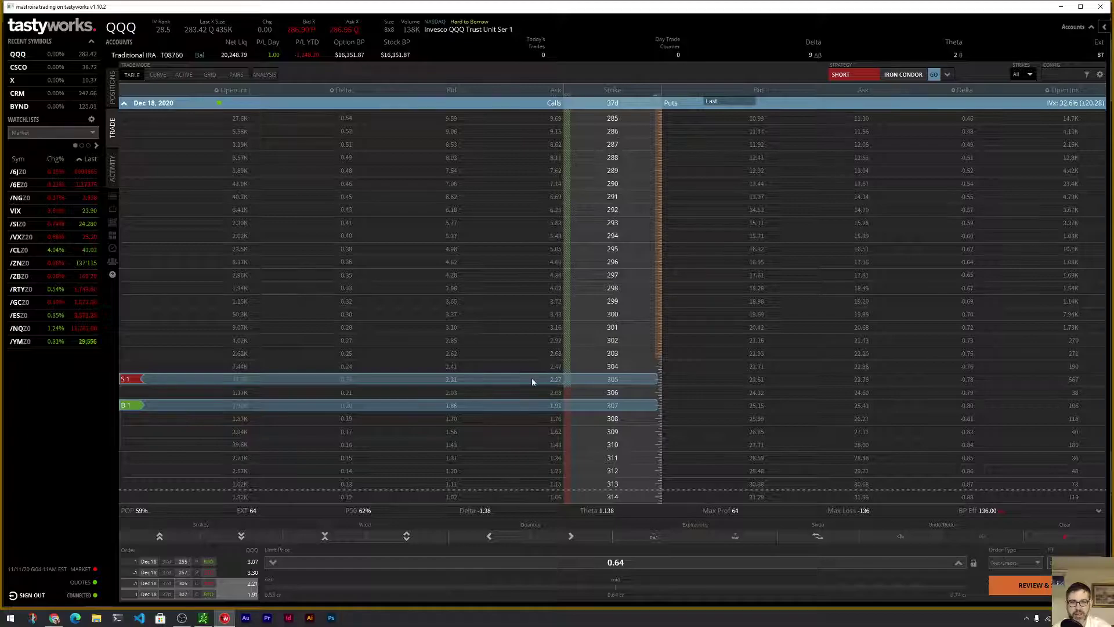
drag(532, 380, 536, 356)
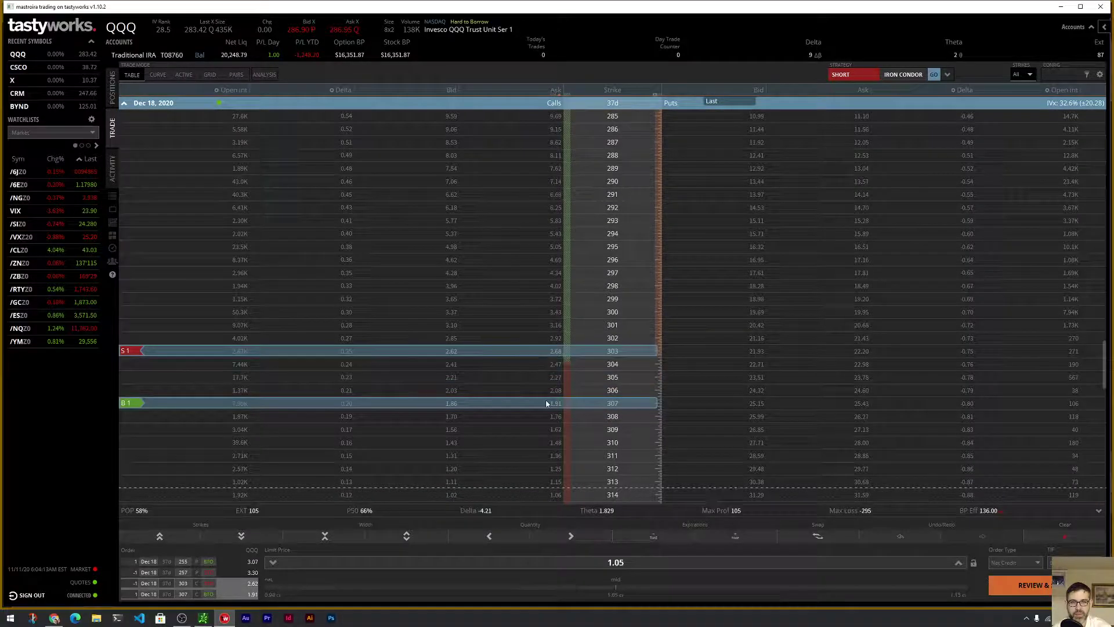
drag(546, 403, 544, 378)
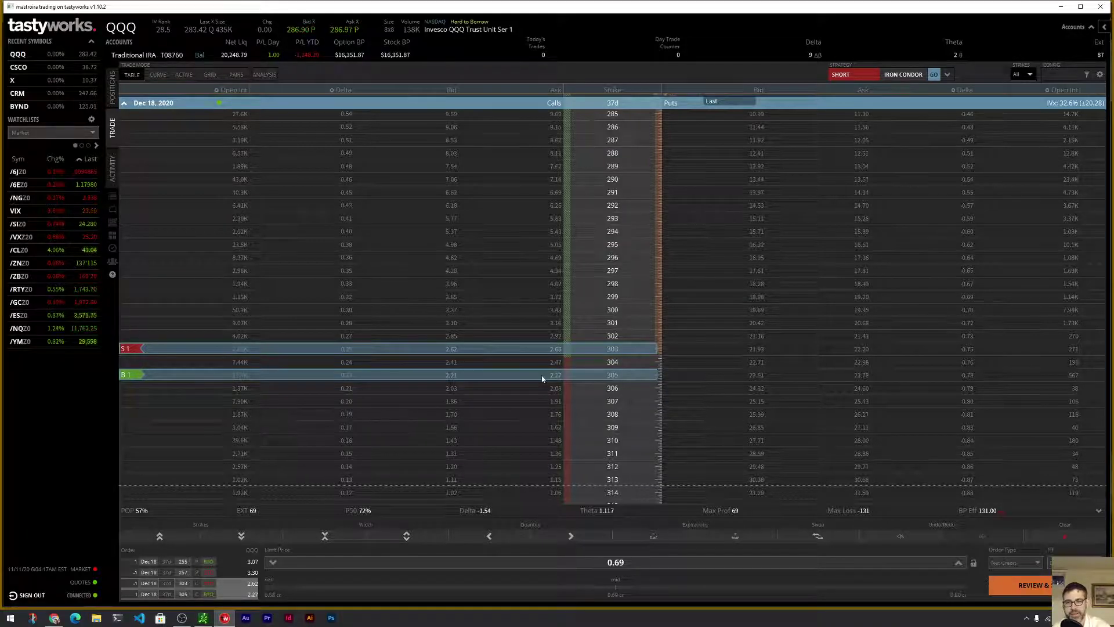
scroll(532, 348, up, 1)
drag(533, 355, 529, 391)
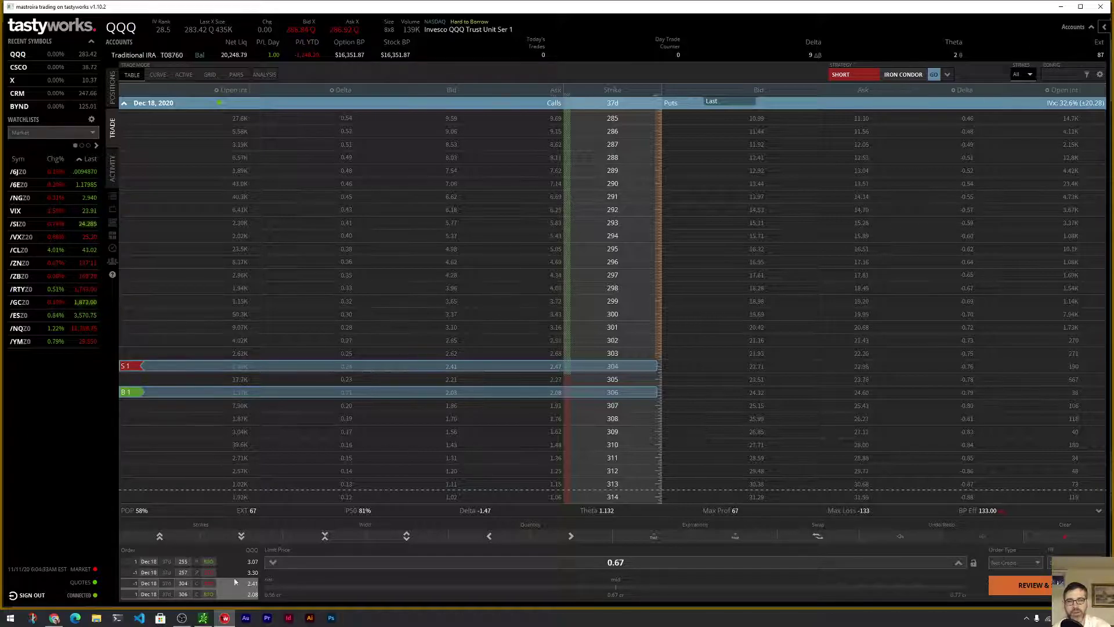
key(alt+Tab)
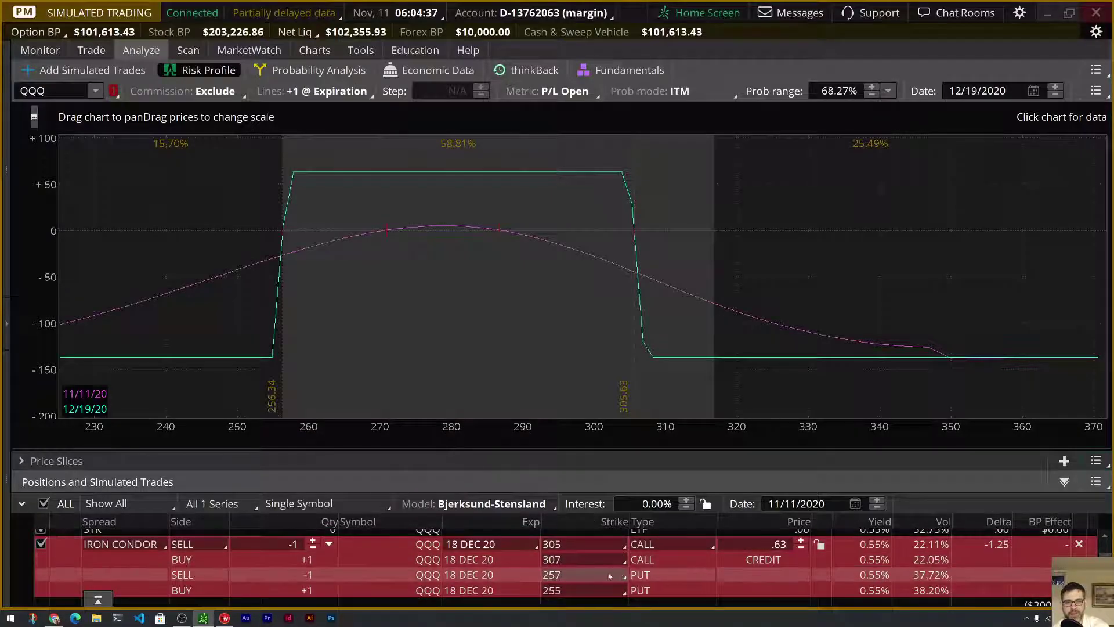
Change the simulated calls to a short 304 and long 306 for a .66 credit
click(580, 544)
click(582, 494)
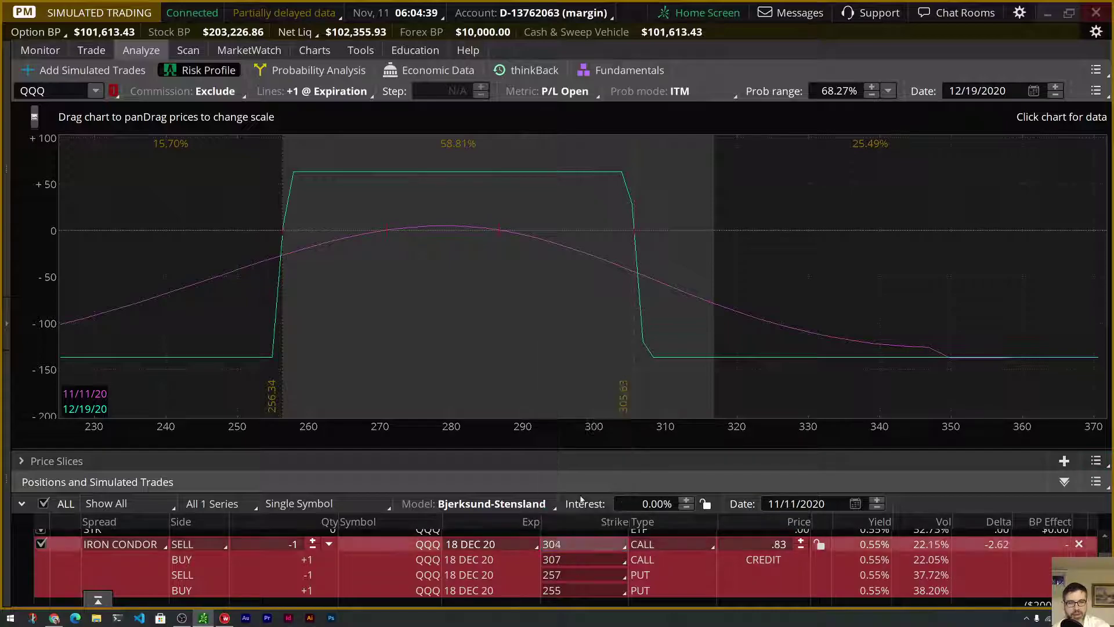
click(571, 558)
click(578, 511)
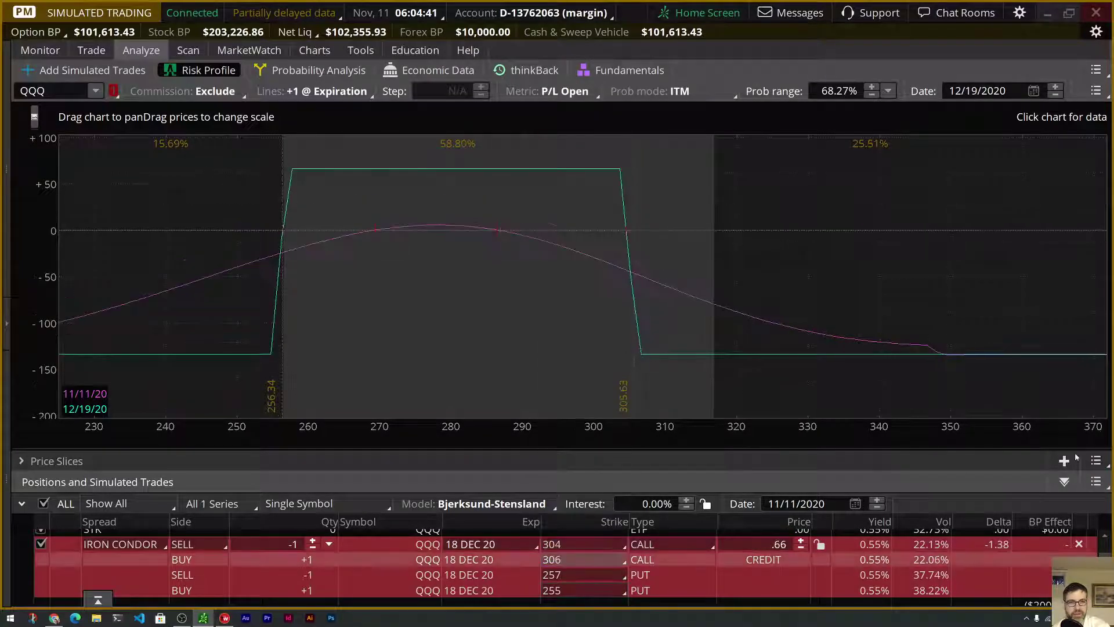
Update the break-even slices and plot them on the QQQ daily chart
click(1095, 460)
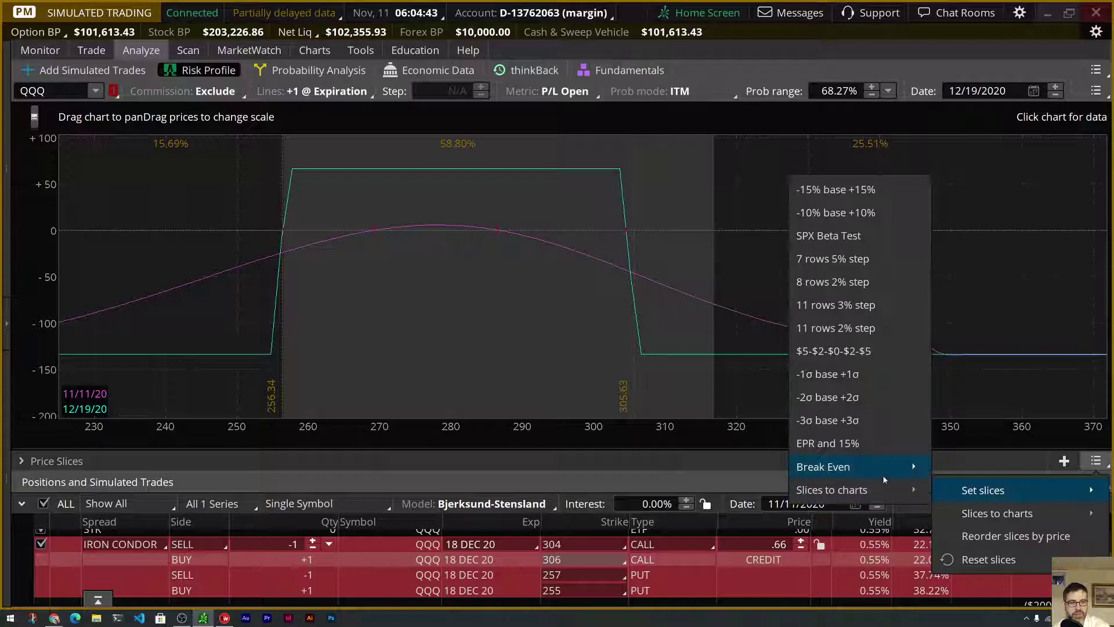
click(1097, 461)
click(1095, 460)
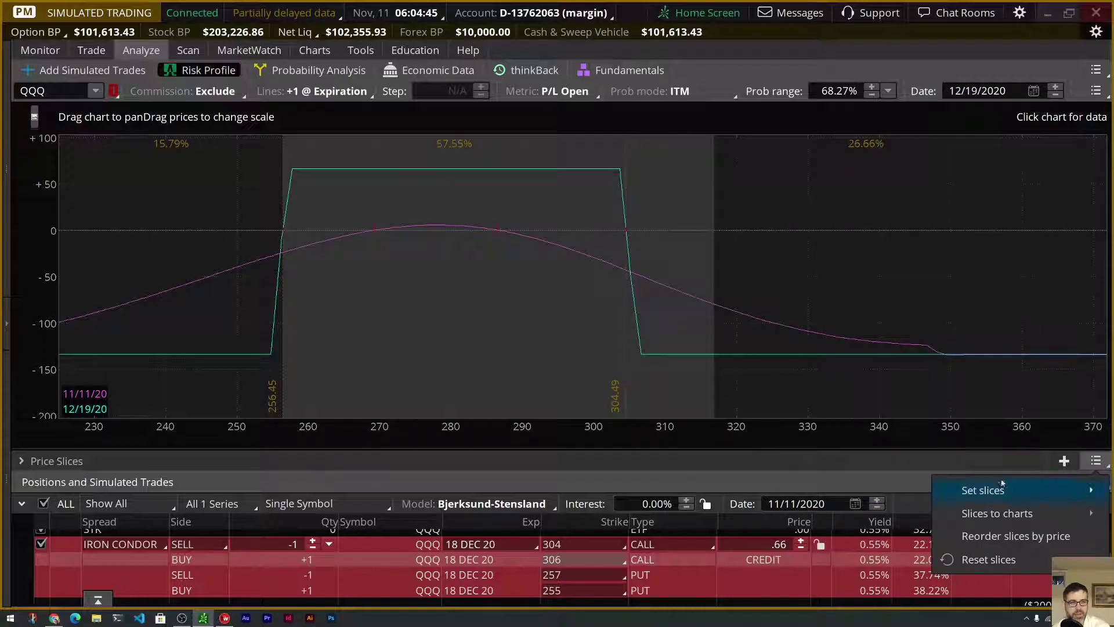
mouse_move(996, 513)
click(856, 507)
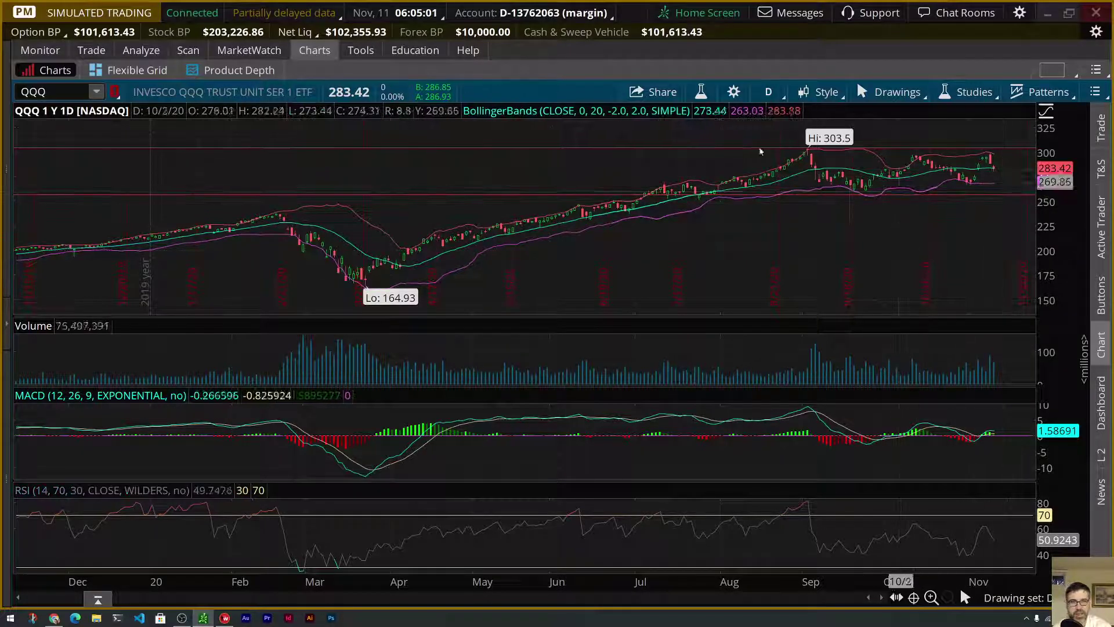
Bring up the order confirmation for selling the 304/306/257/255 iron condor at .66
click(141, 50)
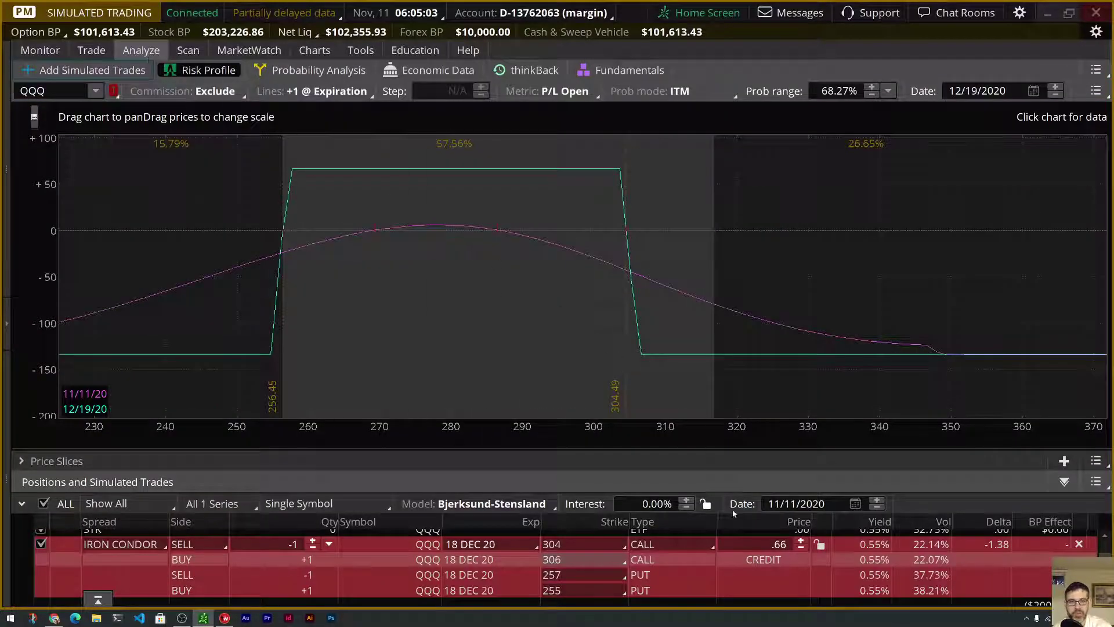
right_click(810, 545)
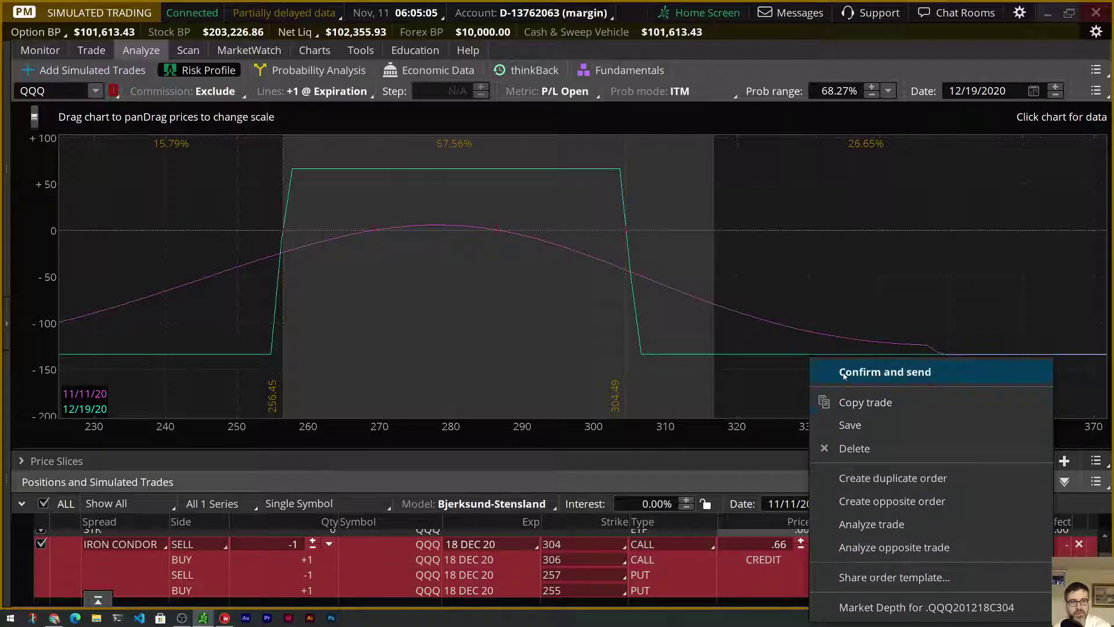
click(845, 373)
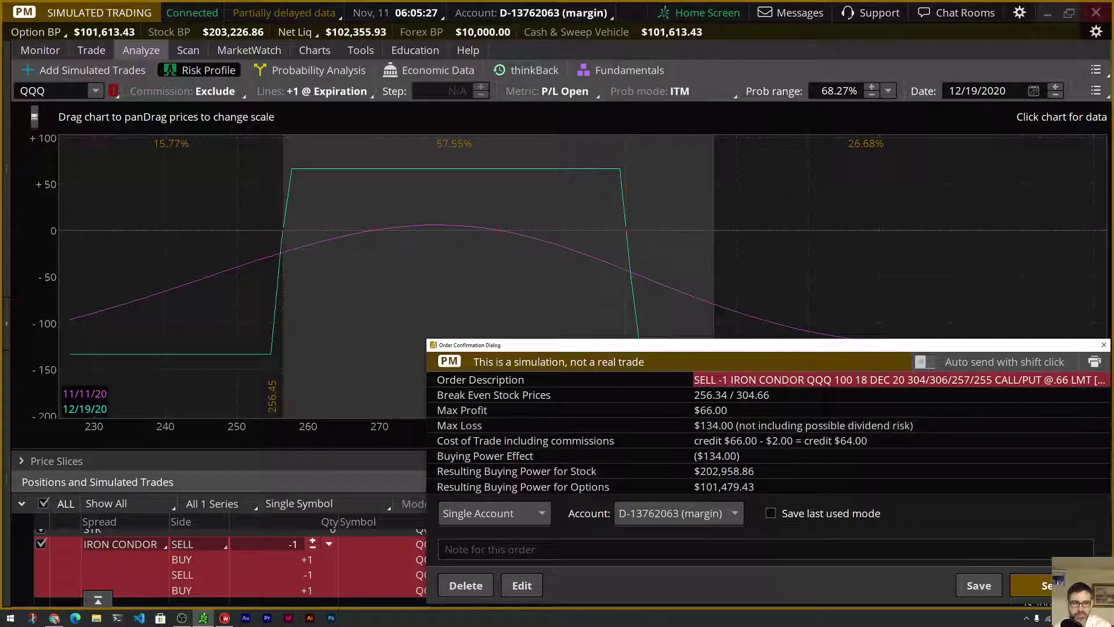
Send the QQQ iron condor order from the confirmation dialog
click(1036, 584)
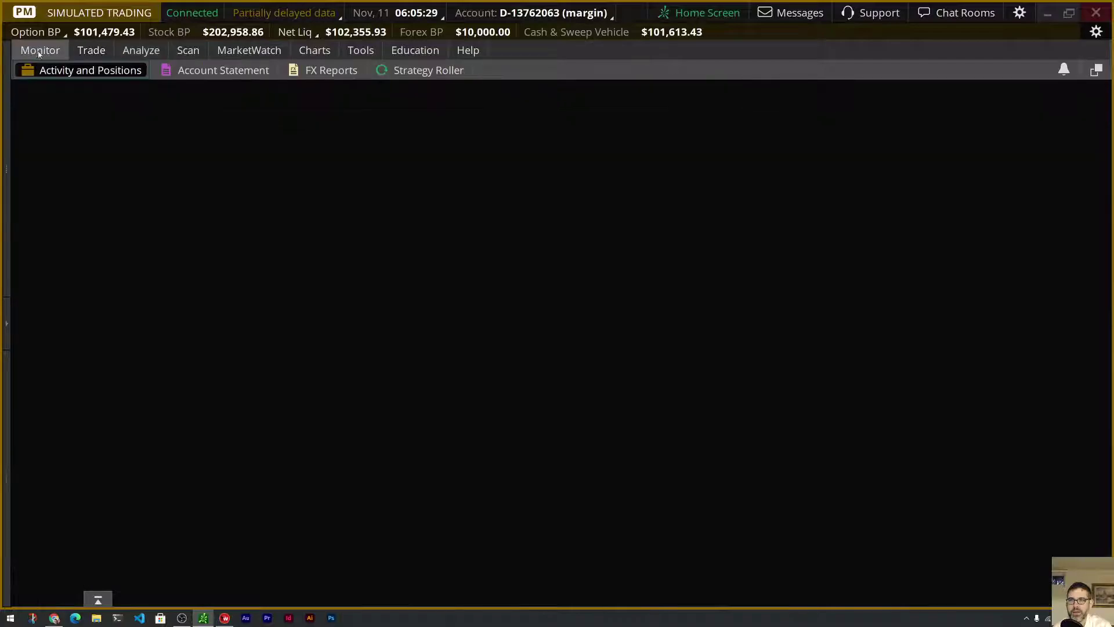